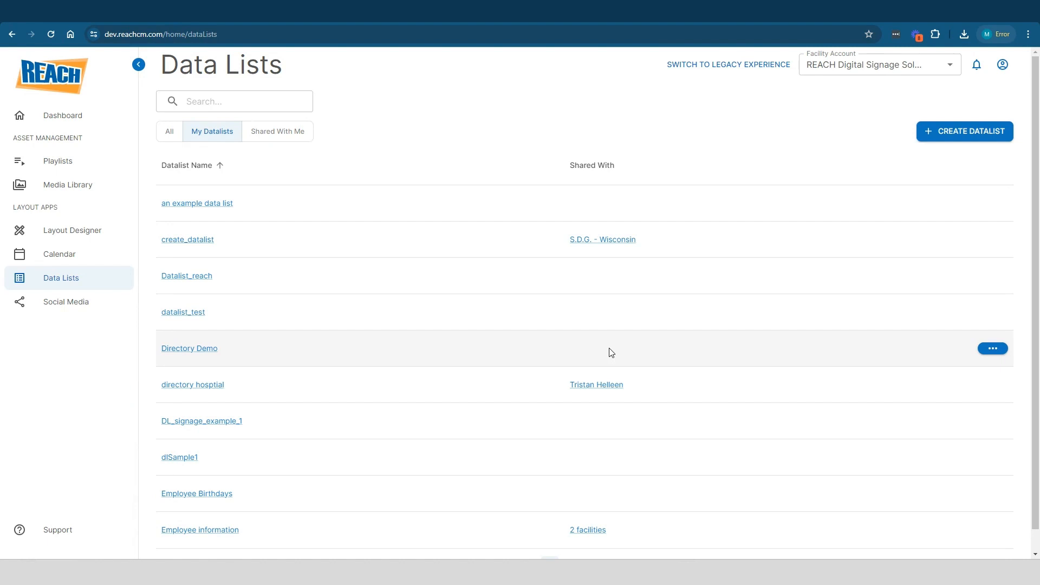
Look over the column settings of the existing create_datalist list without changing anything
scroll(342, 222, down, 1)
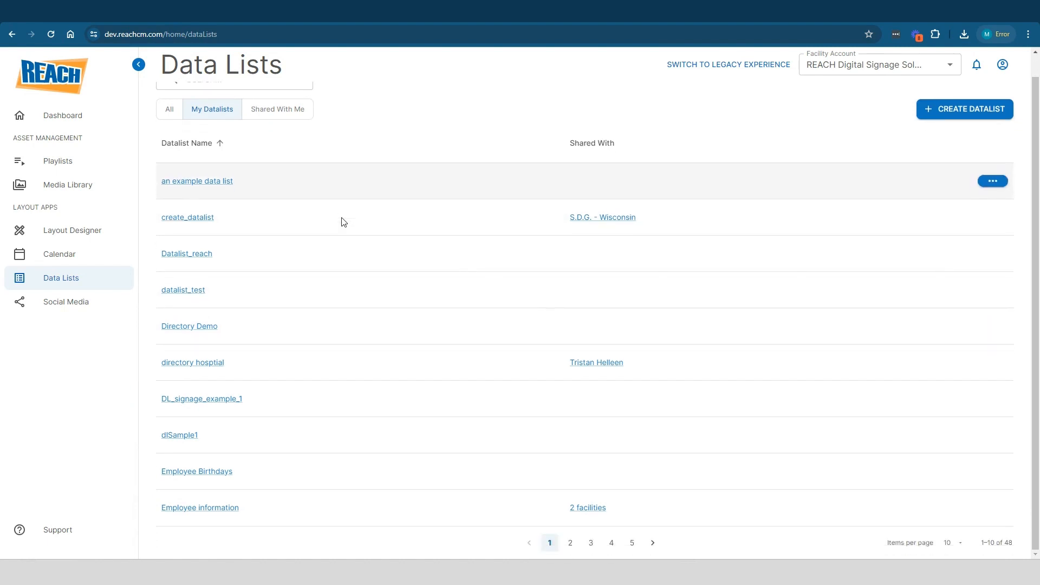
scroll(341, 222, up, 1)
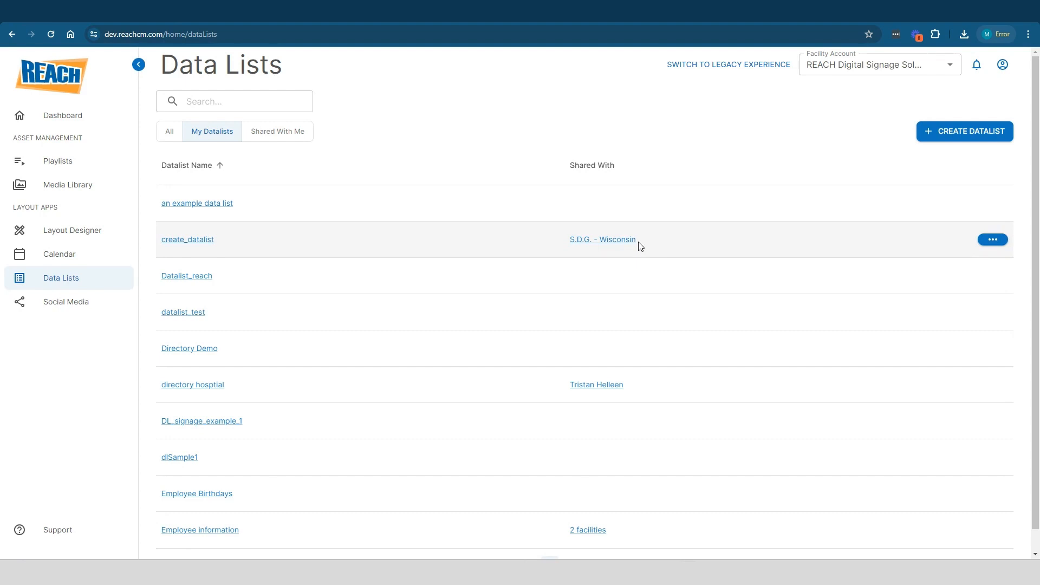
click(988, 240)
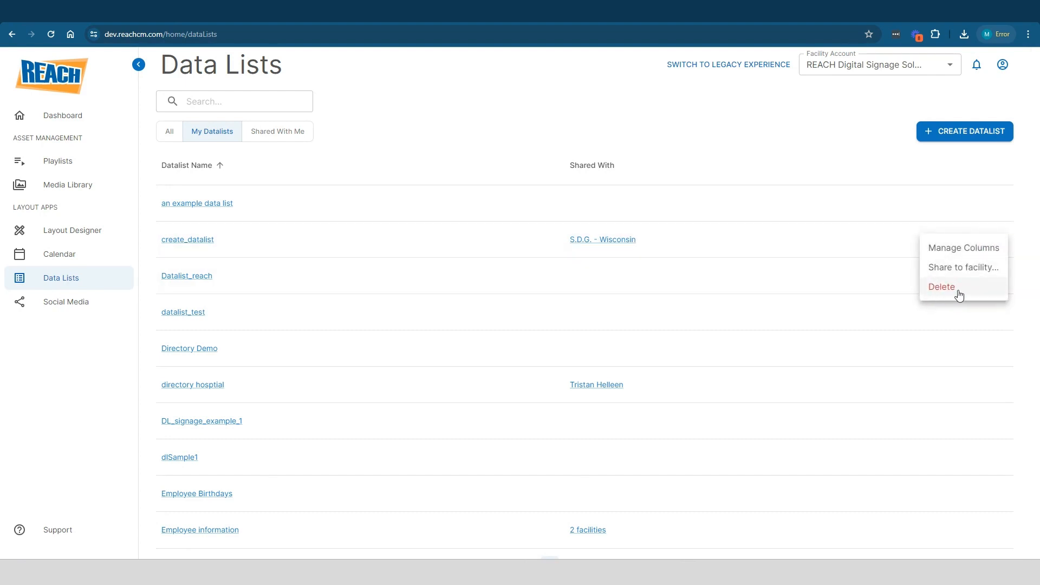
click(965, 251)
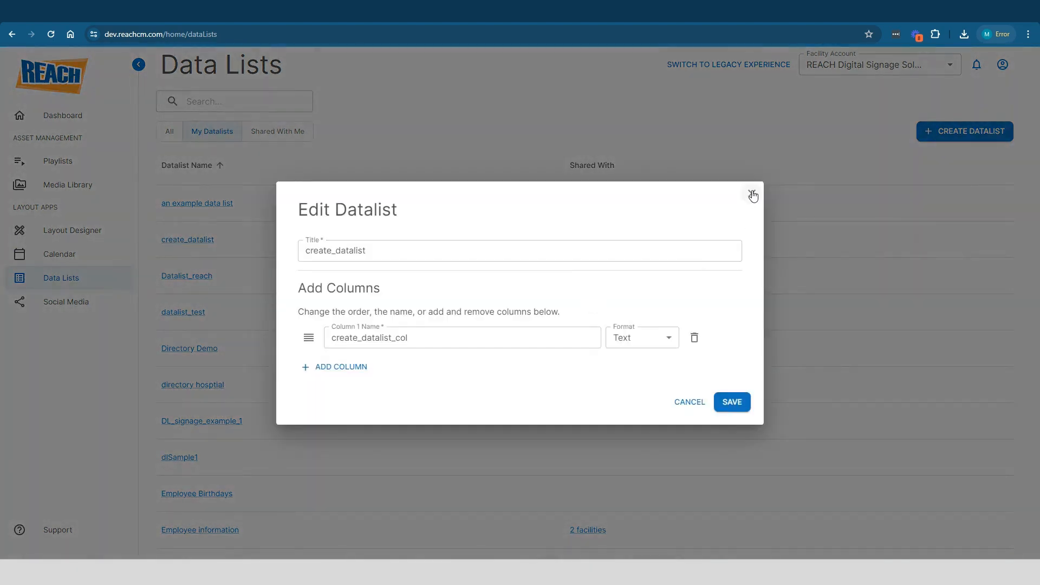
click(752, 194)
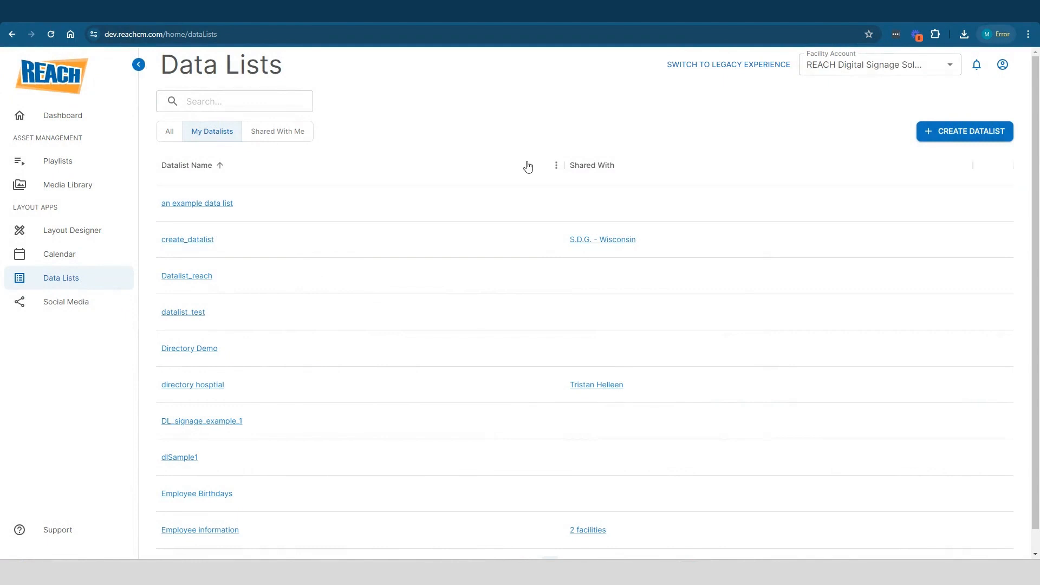
Start a new data list titled Directory with a Text column named Company Name
click(940, 143)
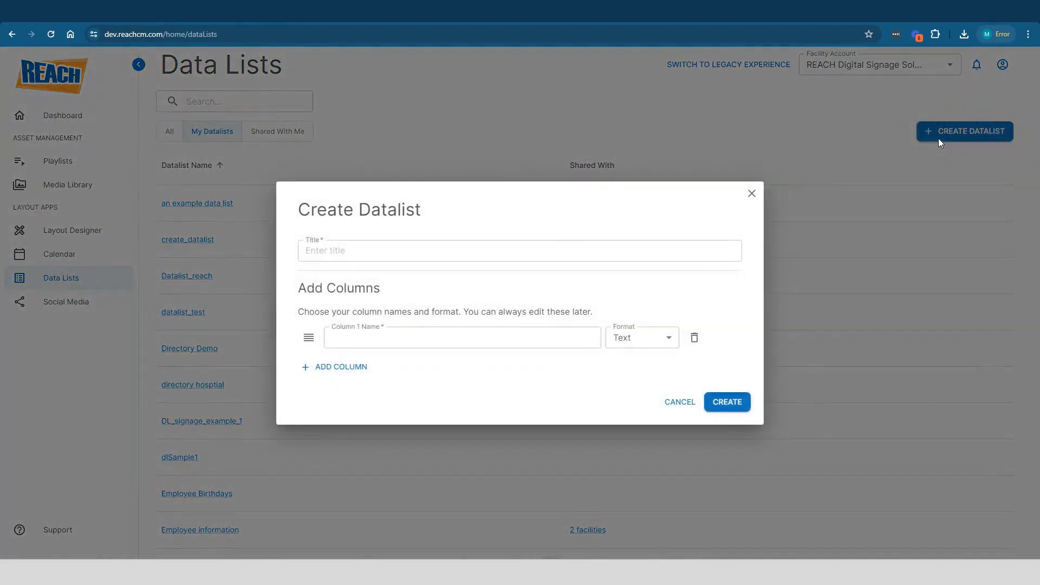
click(505, 250)
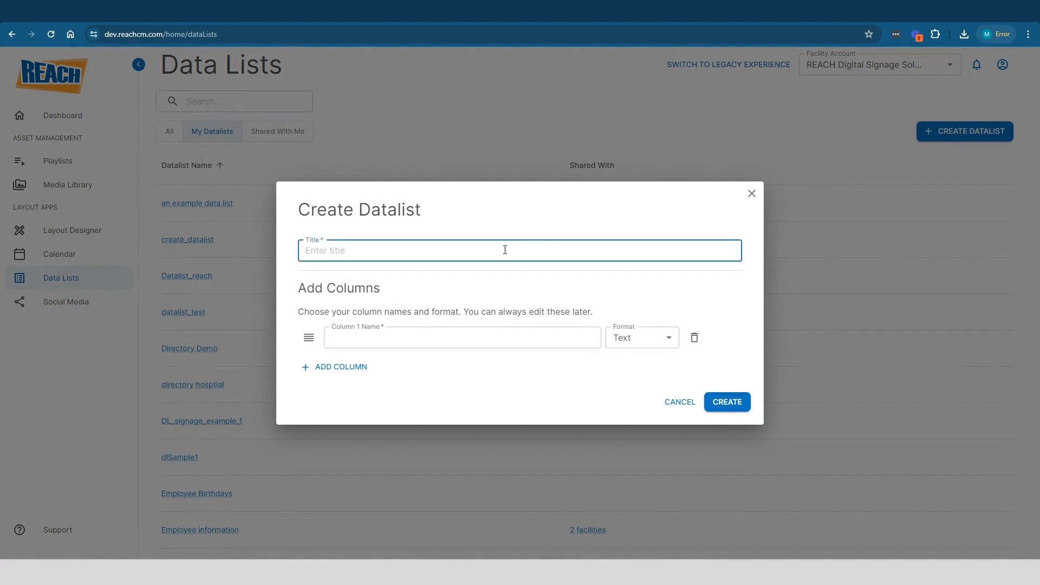
text(Directory)
click(467, 341)
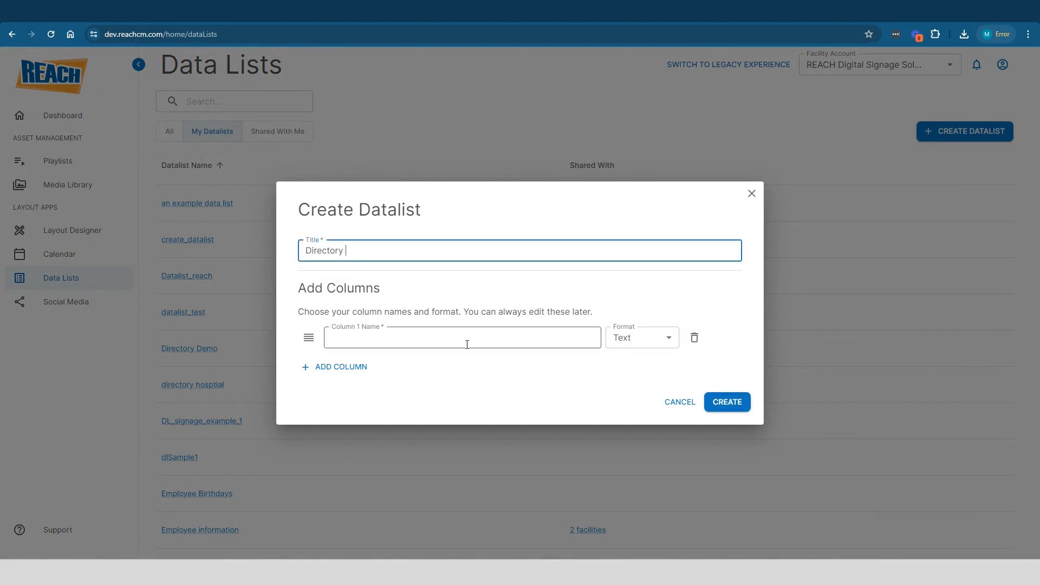
text(Company Name)
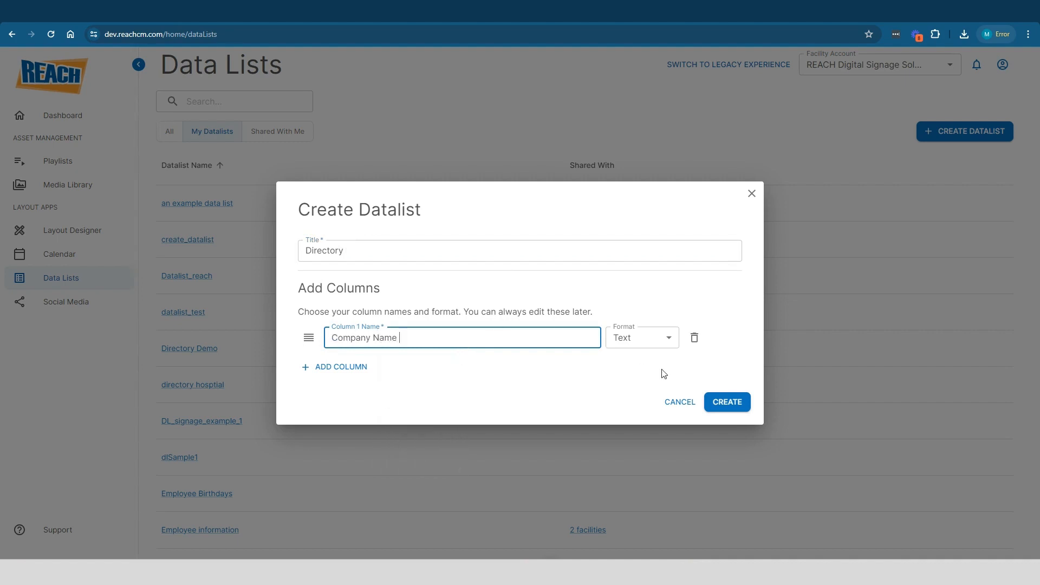
click(654, 341)
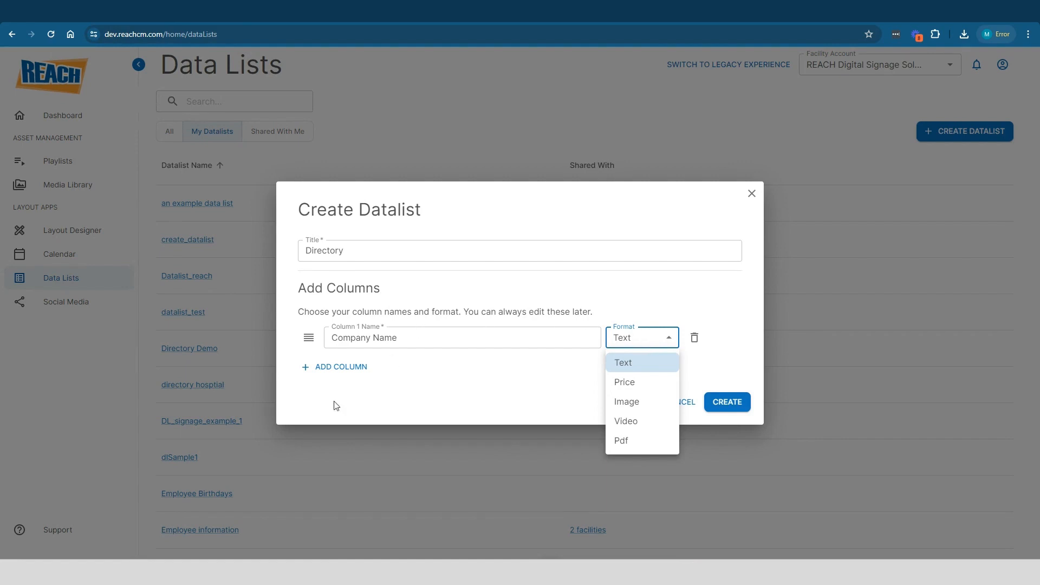
click(334, 374)
Add Building Number and Phone Number columns and create the Directory list
click(337, 368)
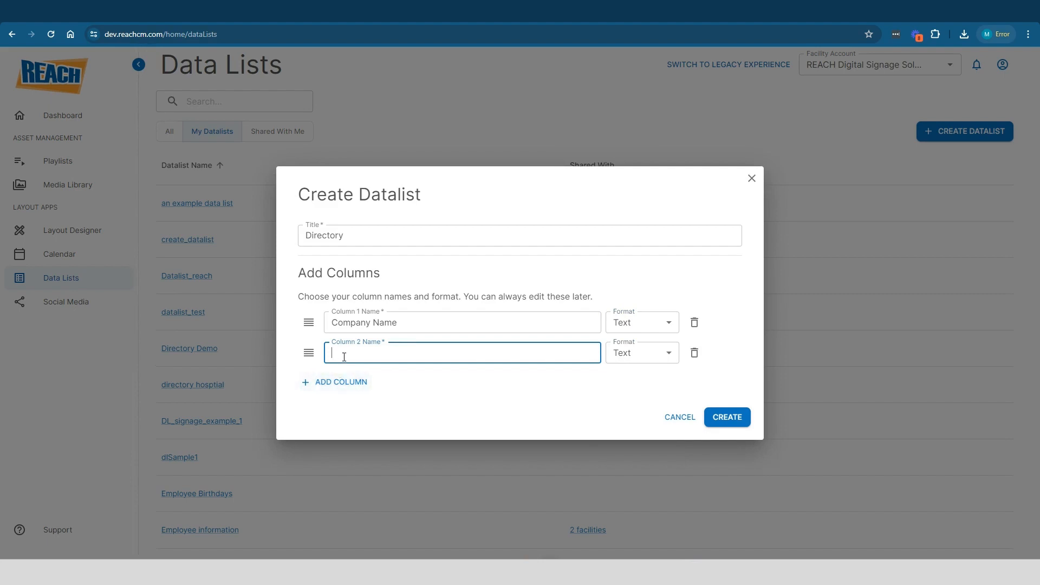
text(Suite)
text( Number)
double_click(353, 353)
text(Building)
click(346, 389)
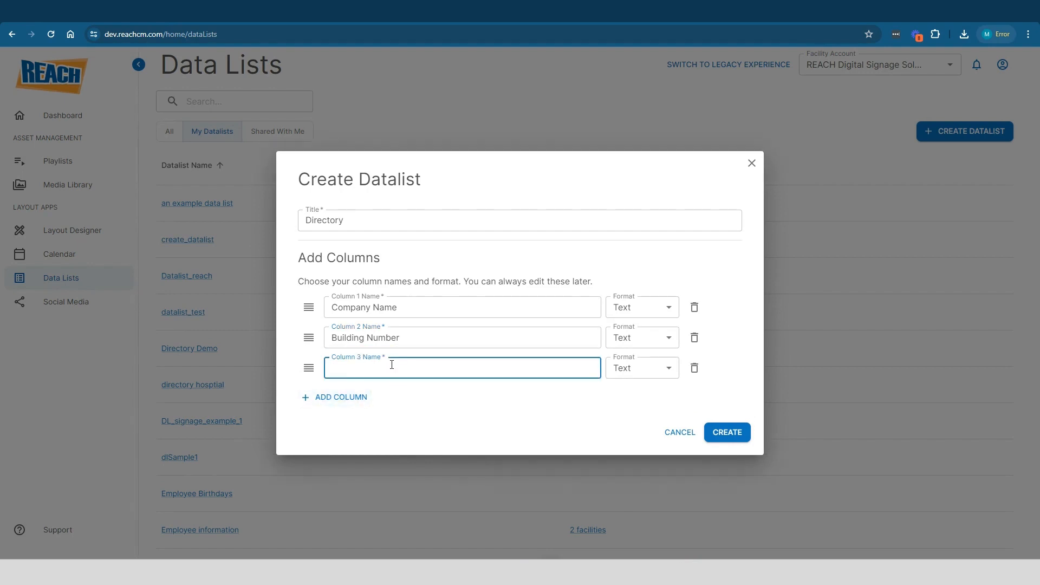
click(392, 365)
text(Phone Number)
click(726, 433)
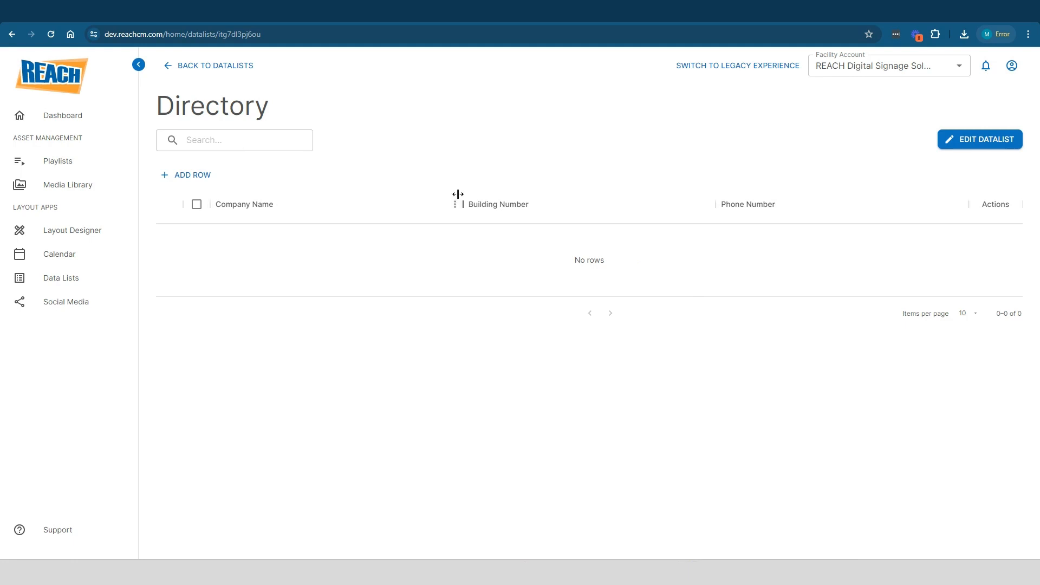
Add a Directory row with company REACH, building 225 and a phone number
click(203, 180)
text(REACH)
key(Tab)
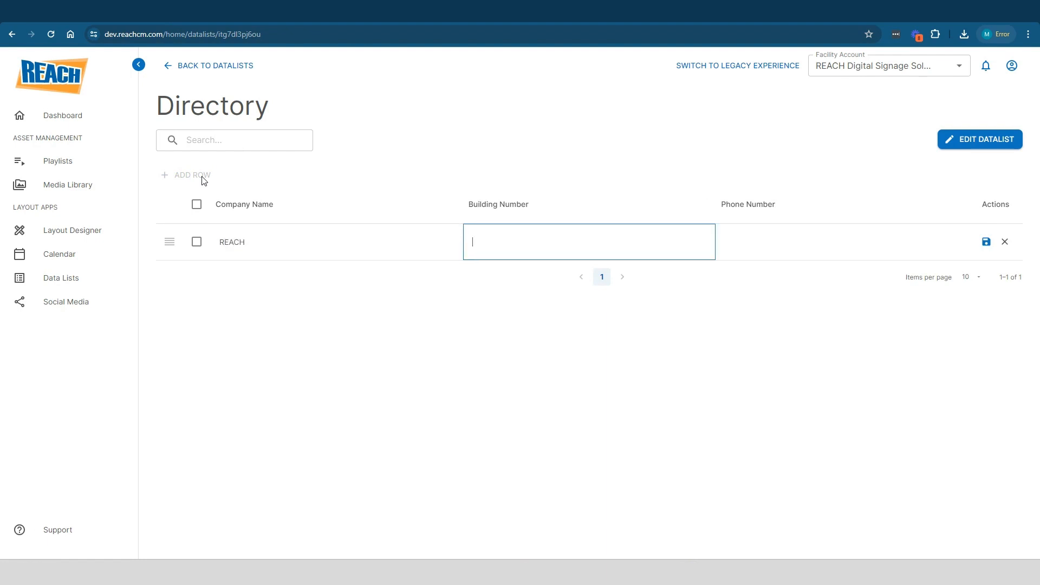
text(225)
key(Tab)
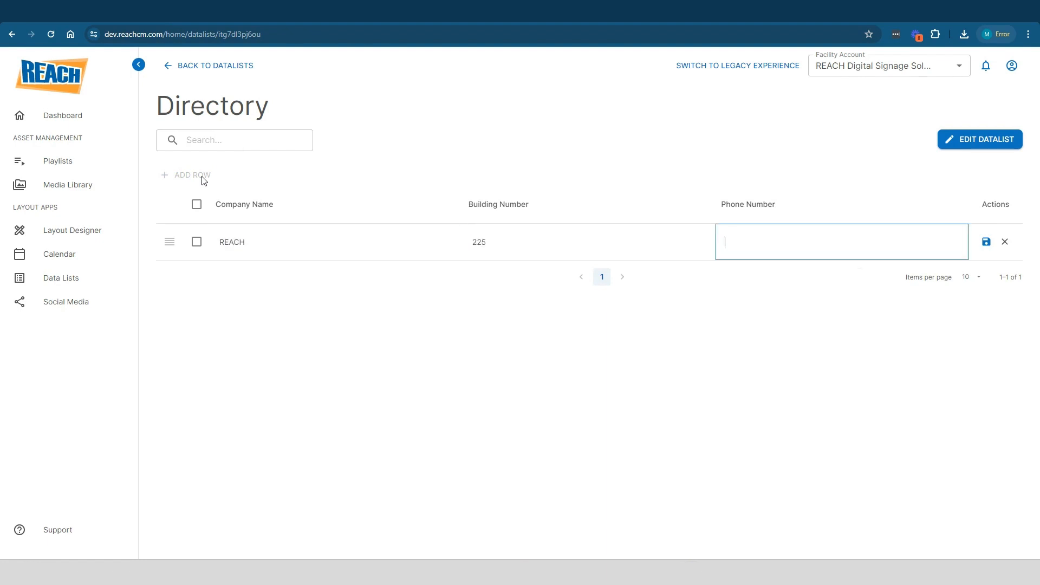
text(123.4567.789)
Correct the typo in REACH's phone number and save the row
click(747, 242)
key(BackSpace)
click(774, 244)
text(0)
click(986, 242)
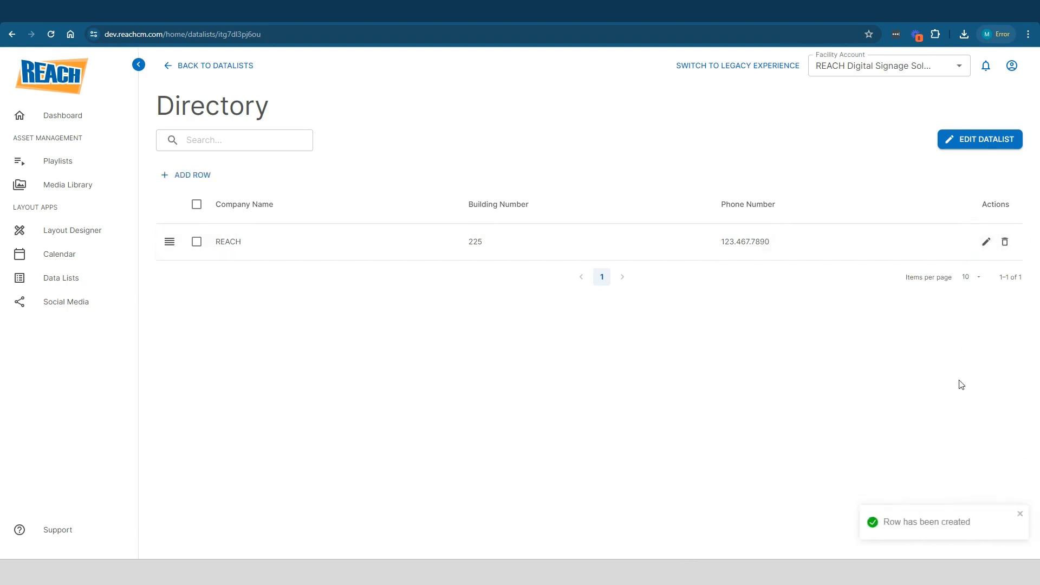
Add and save a Corepower row with building 134 and its phone number
click(193, 182)
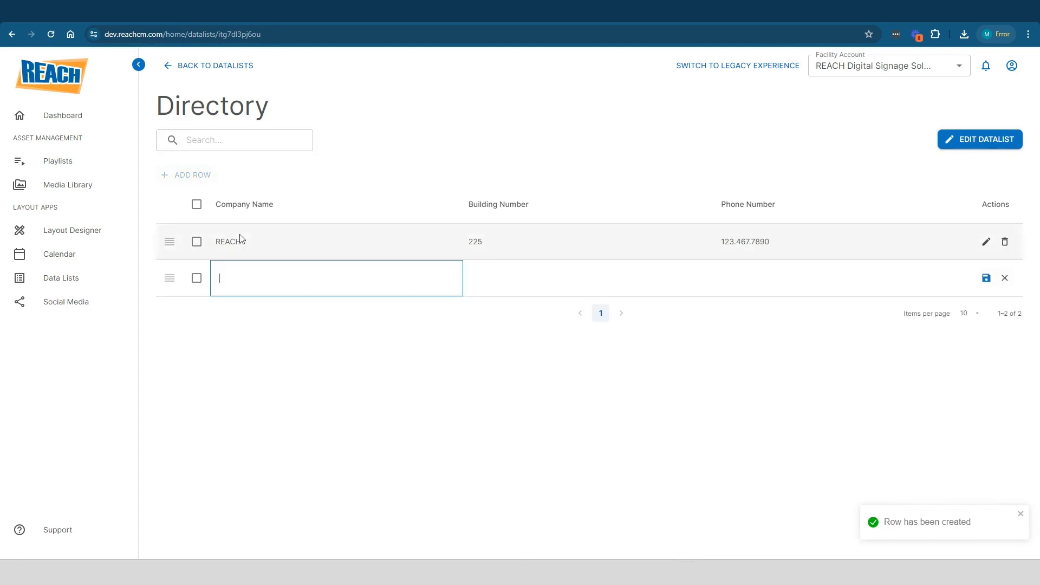
text(Cop)
text(epower)
key(Tab)
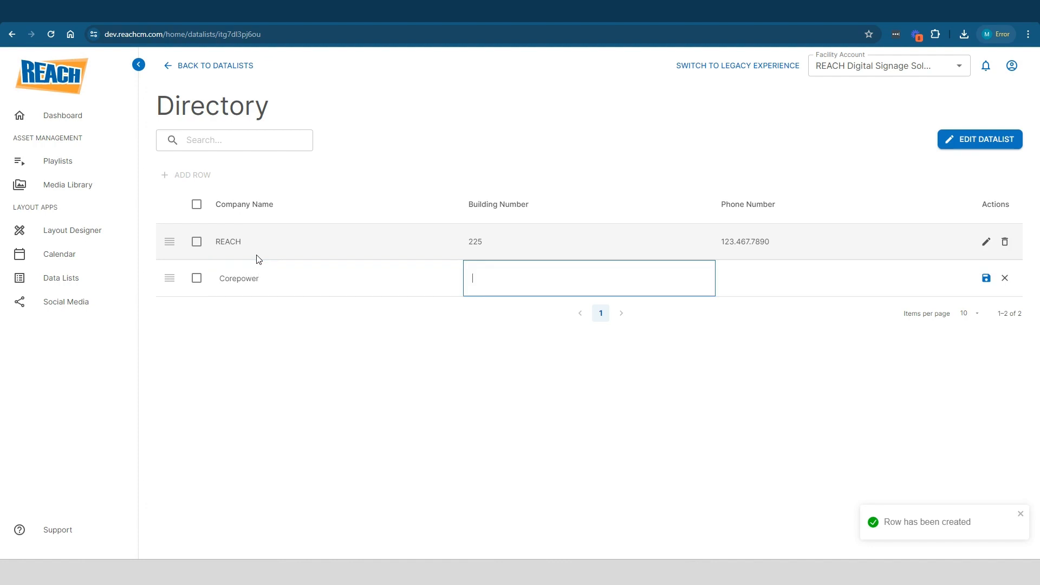
text(134)
click(750, 279)
text(09)
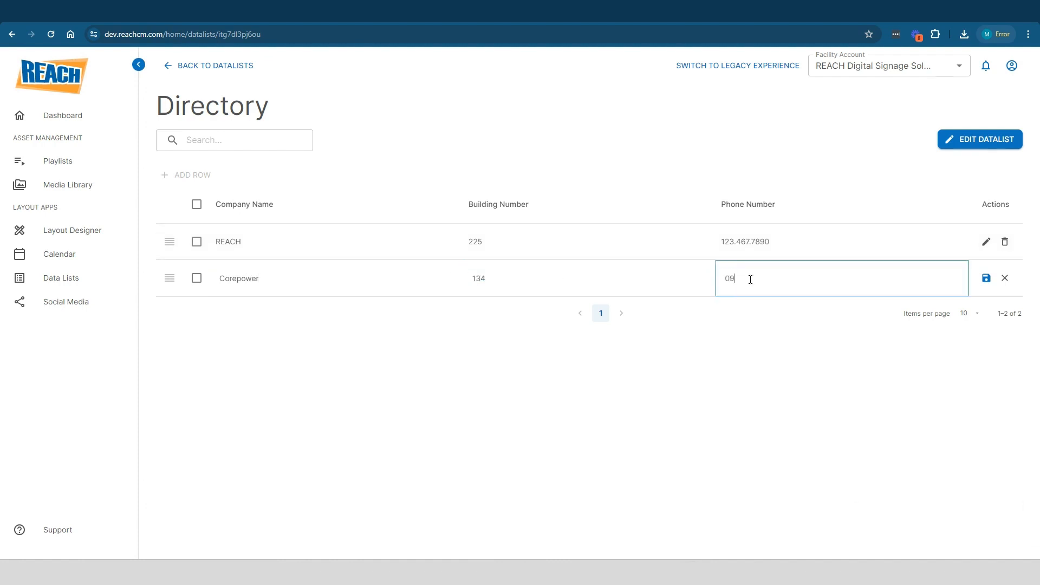
text(8.567.2345)
click(987, 278)
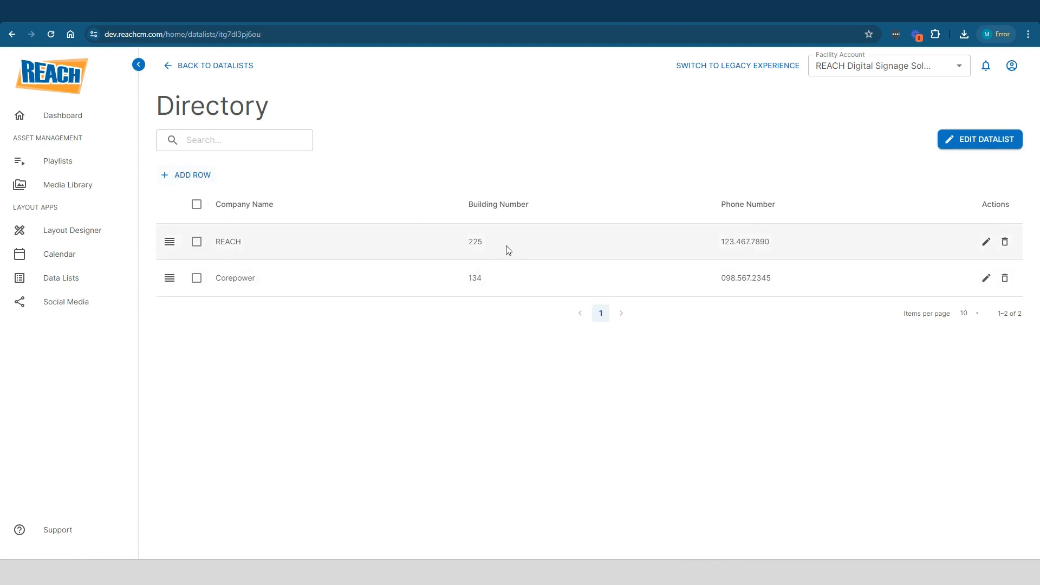
Change REACH's building number to 354, save it, and delete the Corepower row
click(987, 244)
click(489, 245)
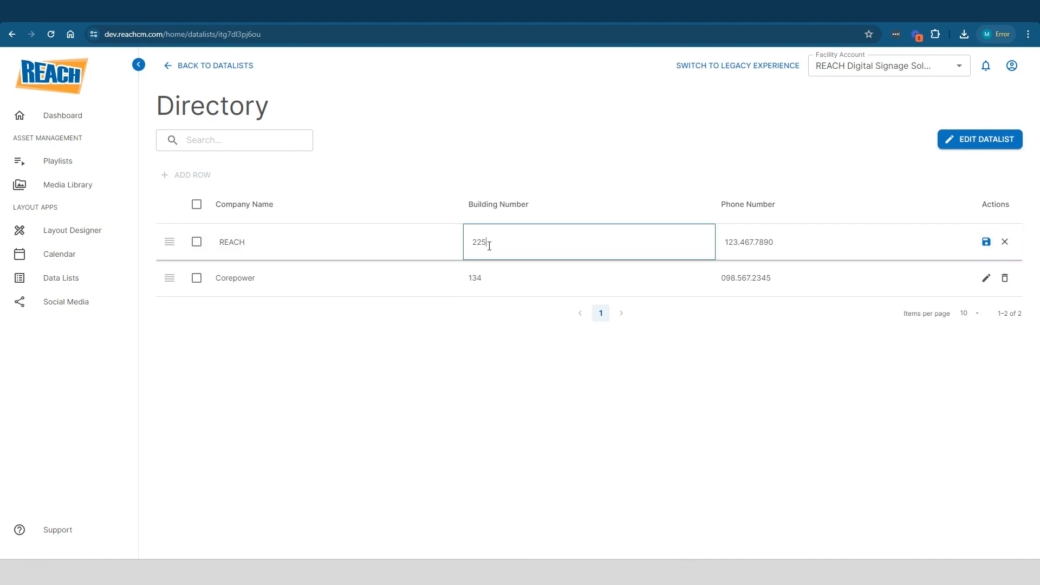
key(BackSpace)
key(BackSpace)
key(BackSpace)
text(354)
click(986, 241)
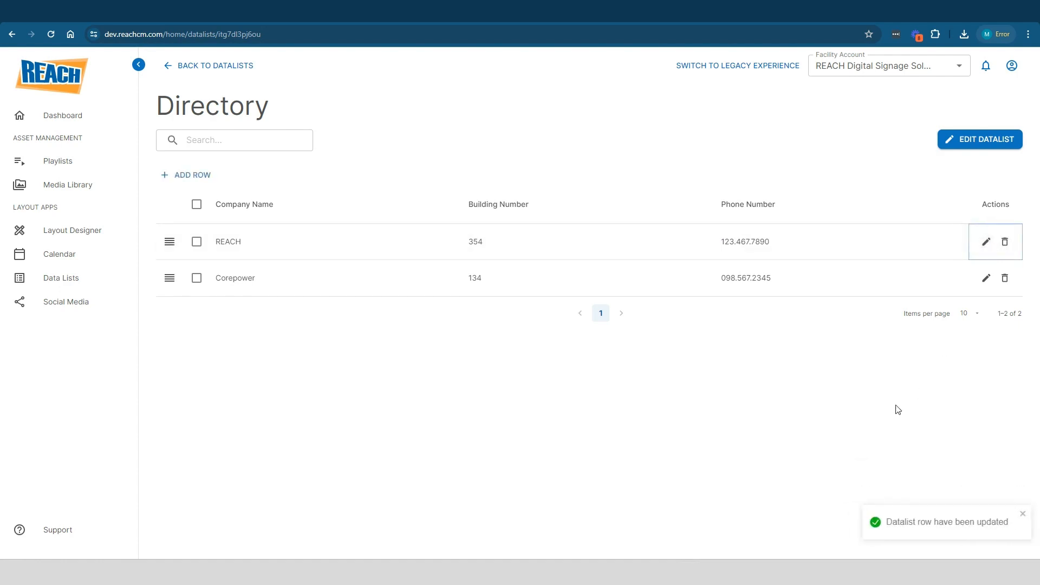
click(1005, 280)
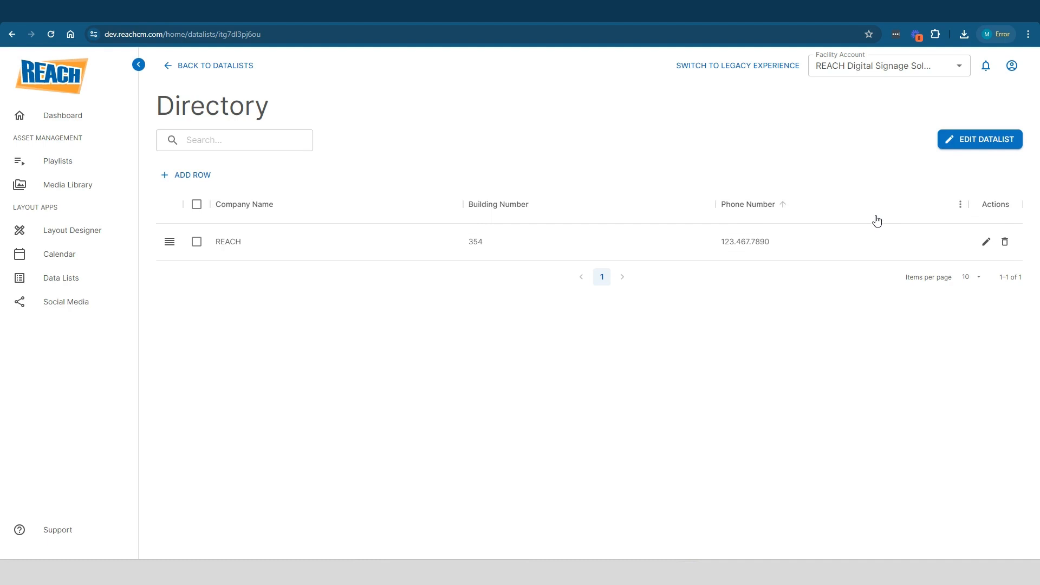
Rename the Phone Number column to Number, add a Main Contacts column, and save
click(982, 142)
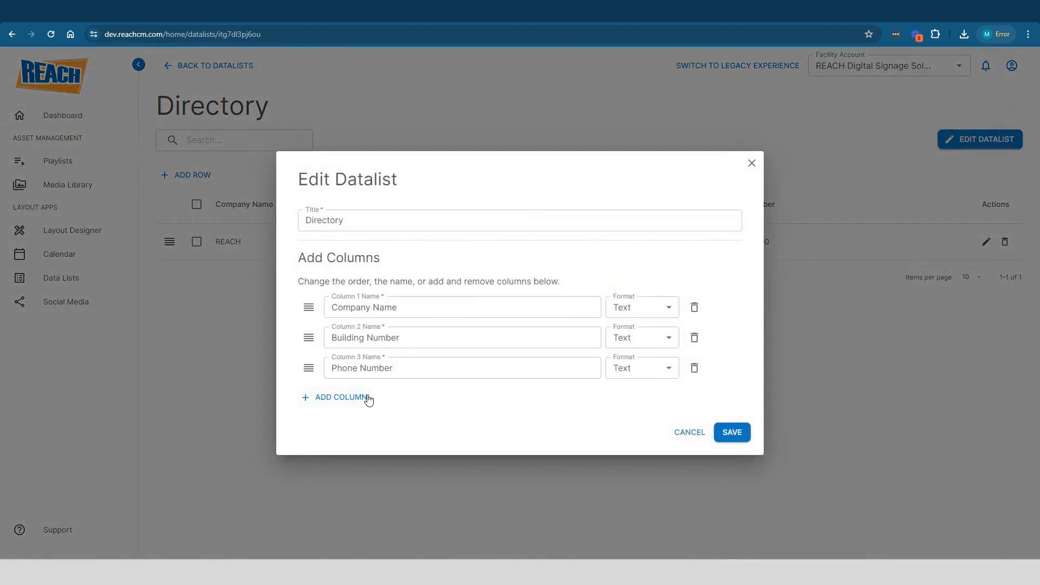
click(374, 368)
drag(358, 369, 328, 369)
key(BackSpace)
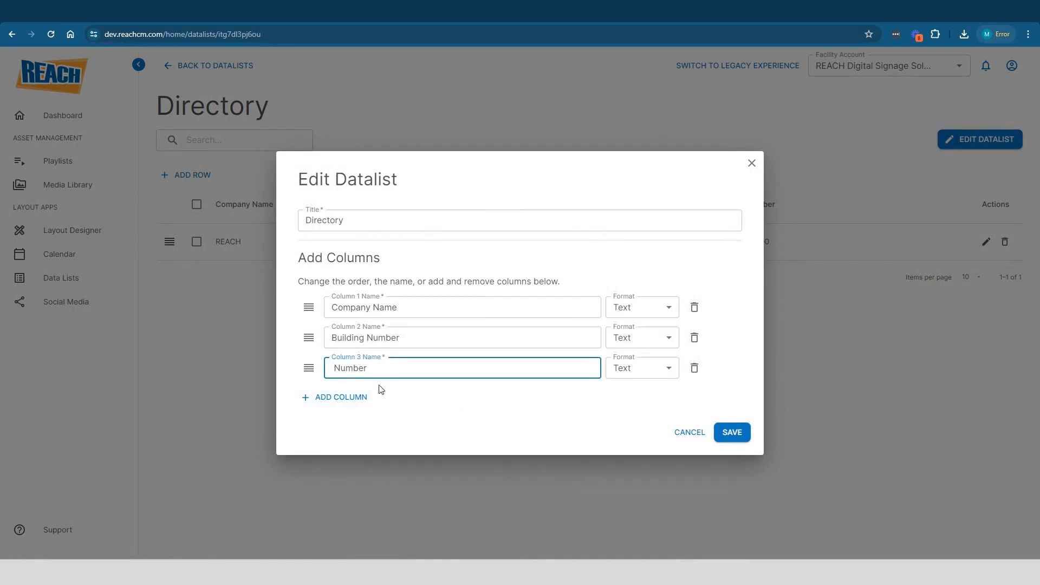
click(359, 401)
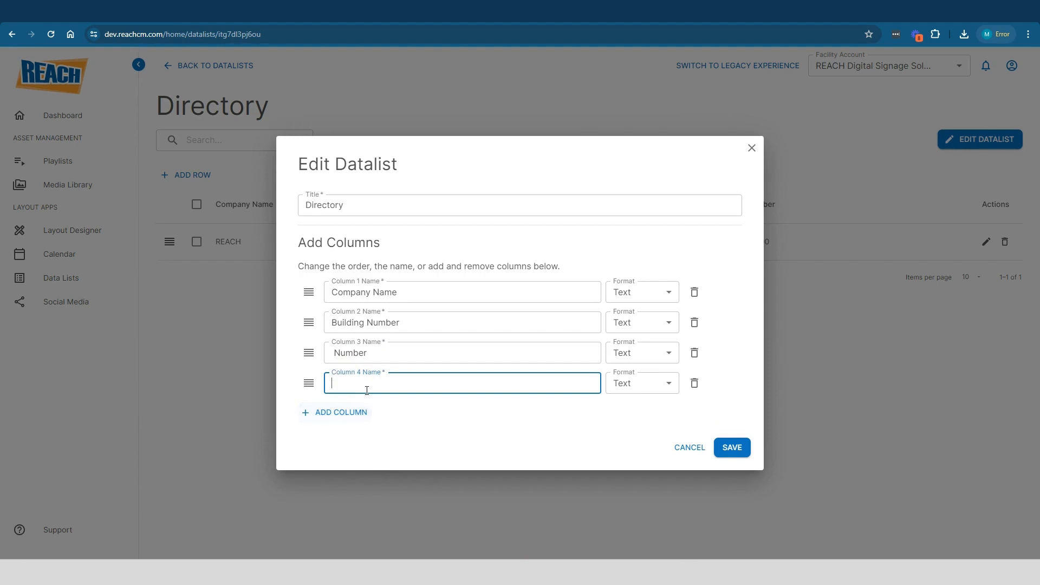
text(Main Contacts)
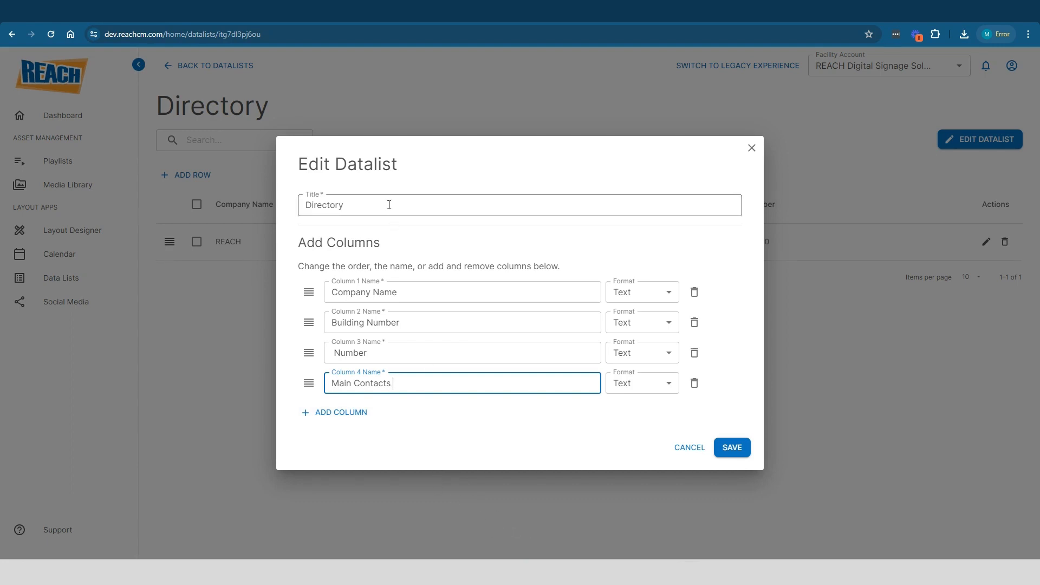
click(726, 450)
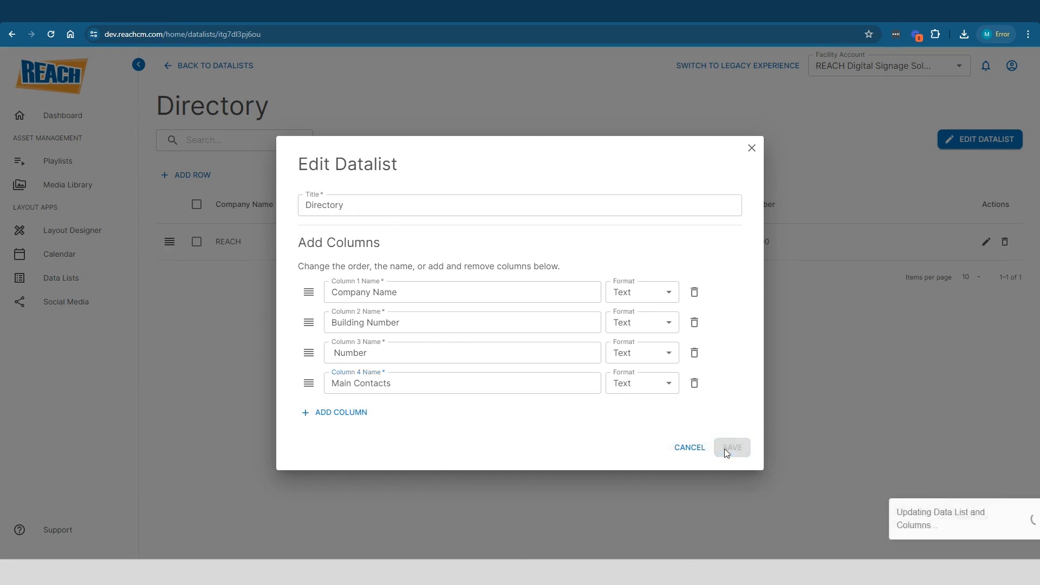